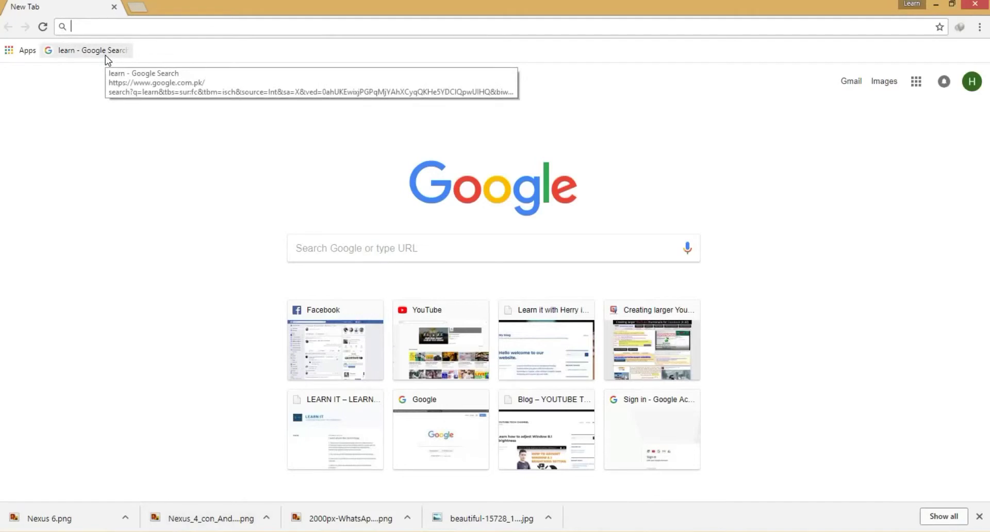
- Search Google for "whatsapp for pc", open the official Download WhatsApp result and look over its download options
text(whatsapp)
click(111, 66)
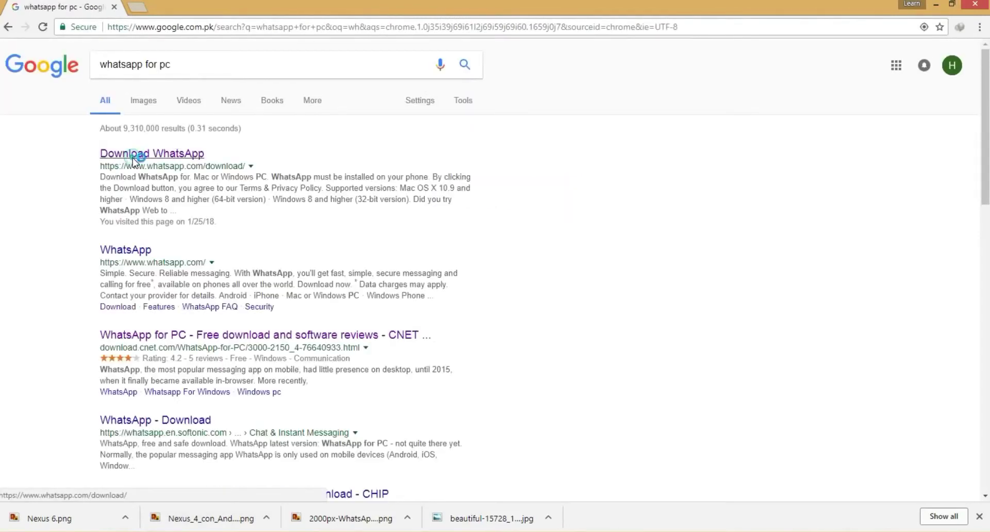
click(118, 154)
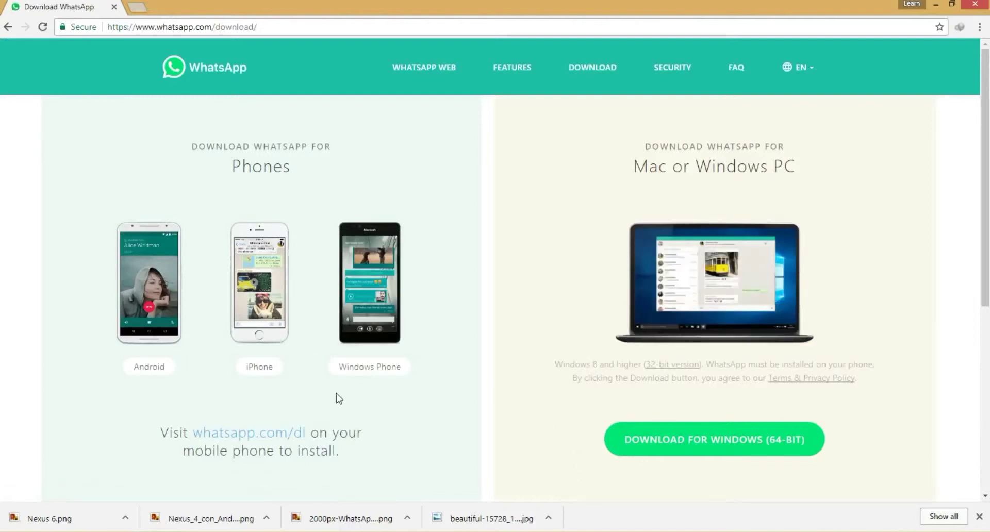
scroll(555, 223, down, 6)
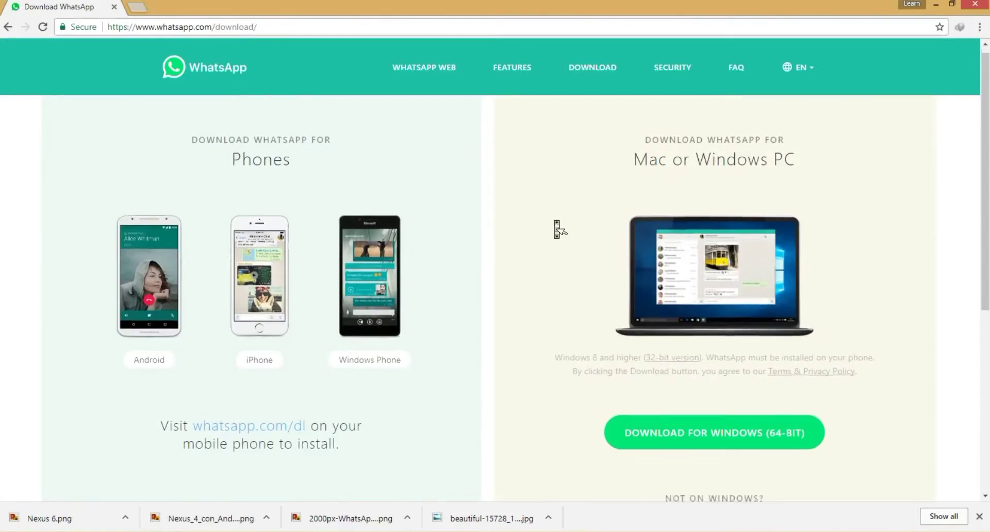
scroll(555, 225, up, 6)
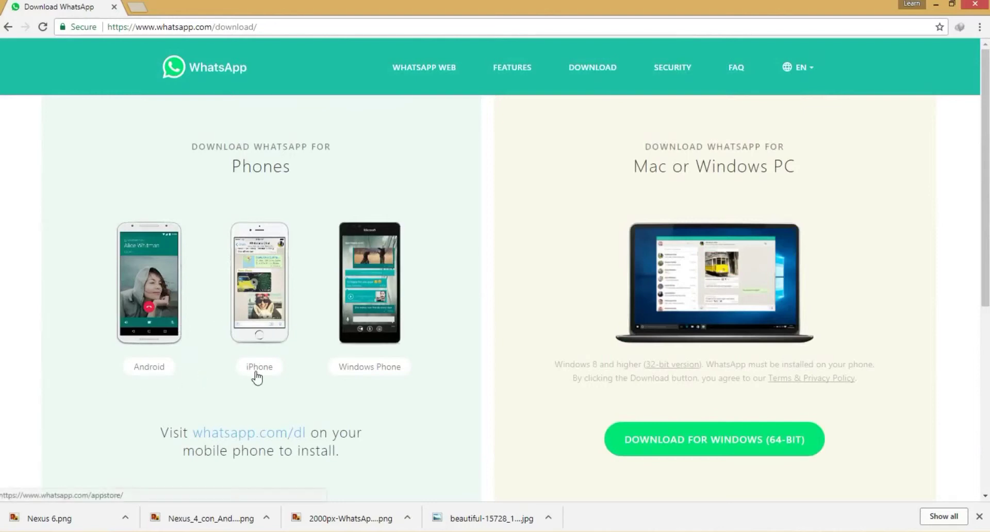
scroll(618, 370, down, 6)
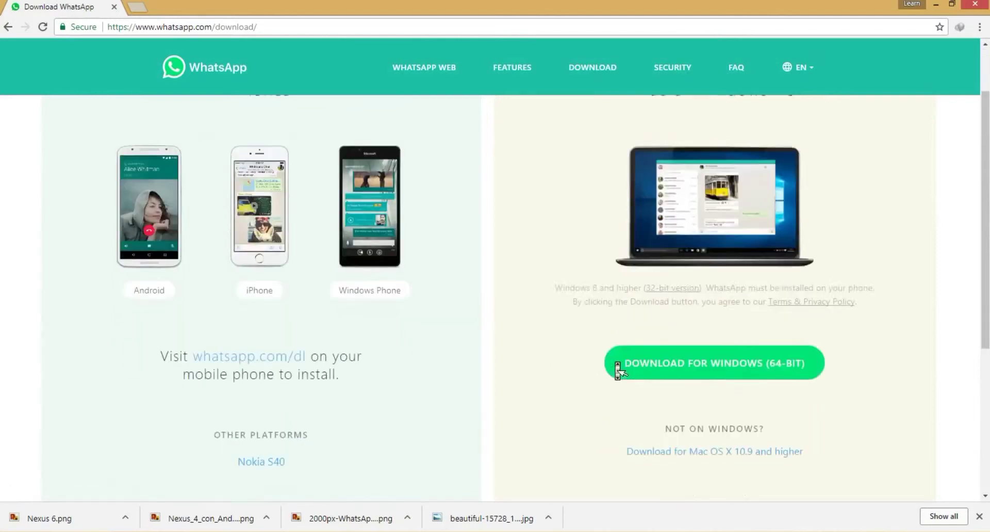
scroll(618, 370, up, 6)
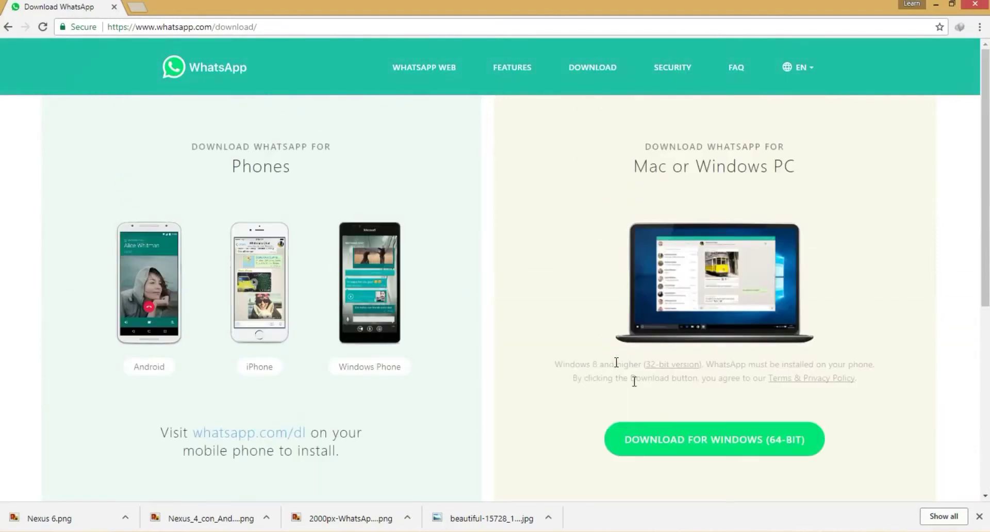
- Check the computer's system type in the This PC properties, and close the System window
click(938, 5)
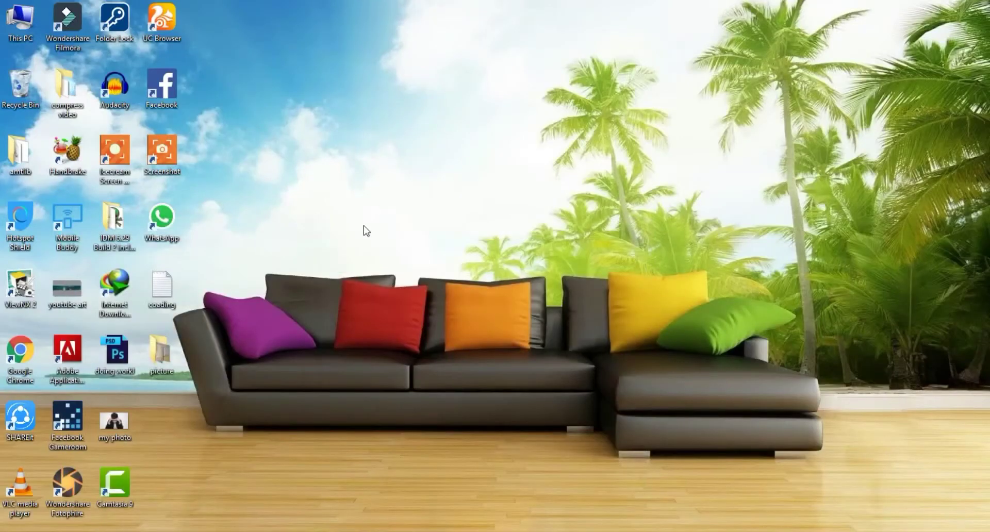
right_click(19, 32)
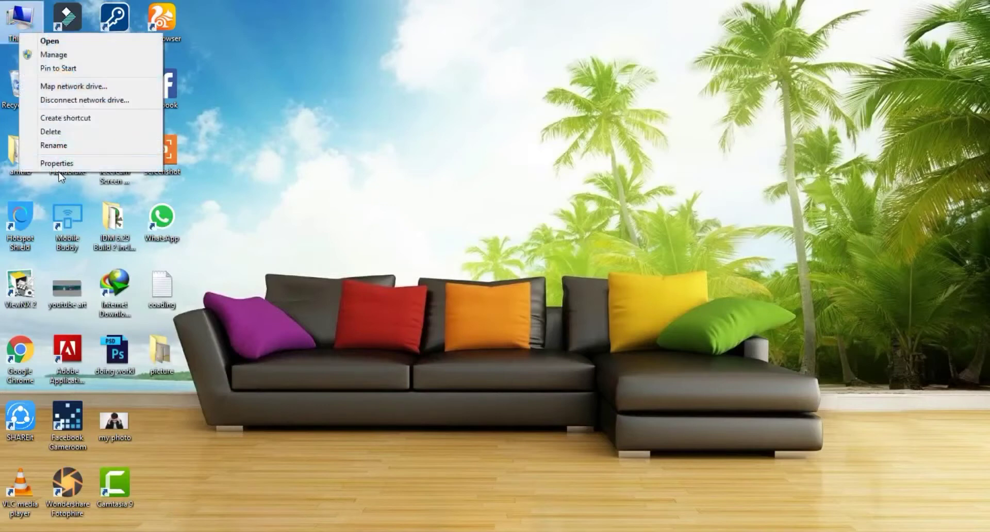
click(66, 164)
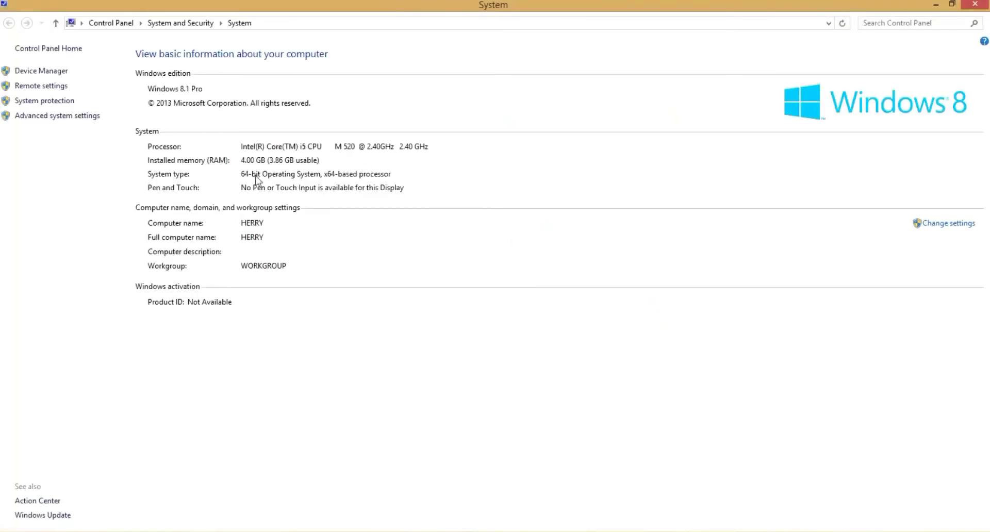
click(227, 172)
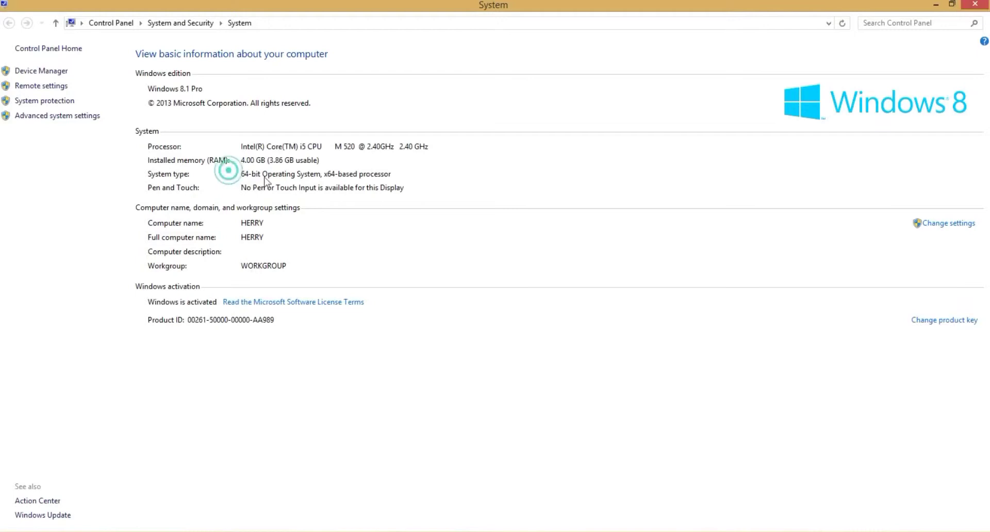
click(238, 171)
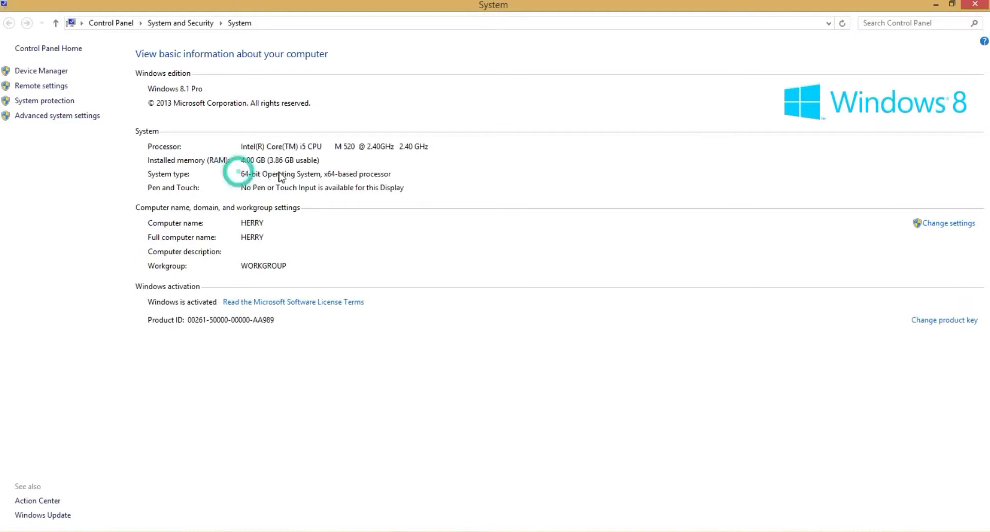
click(238, 172)
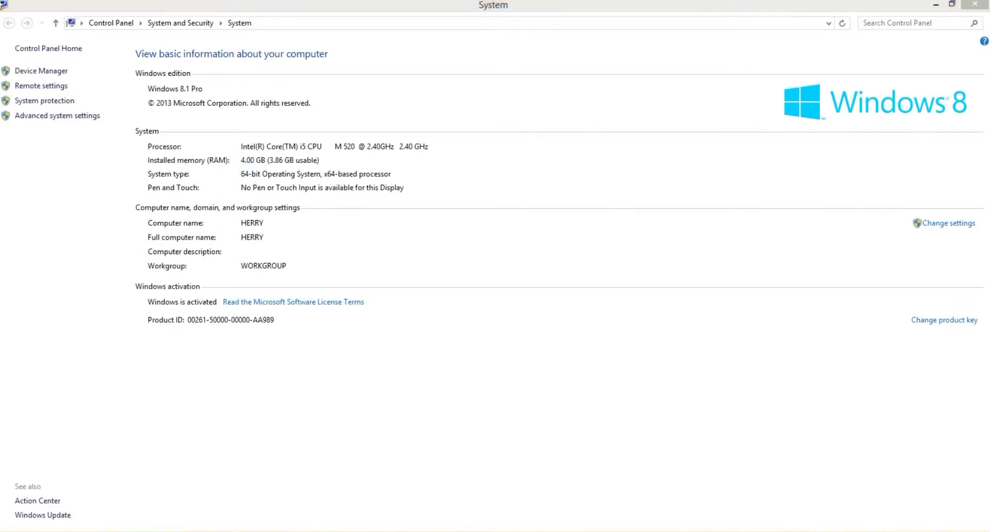
click(974, 5)
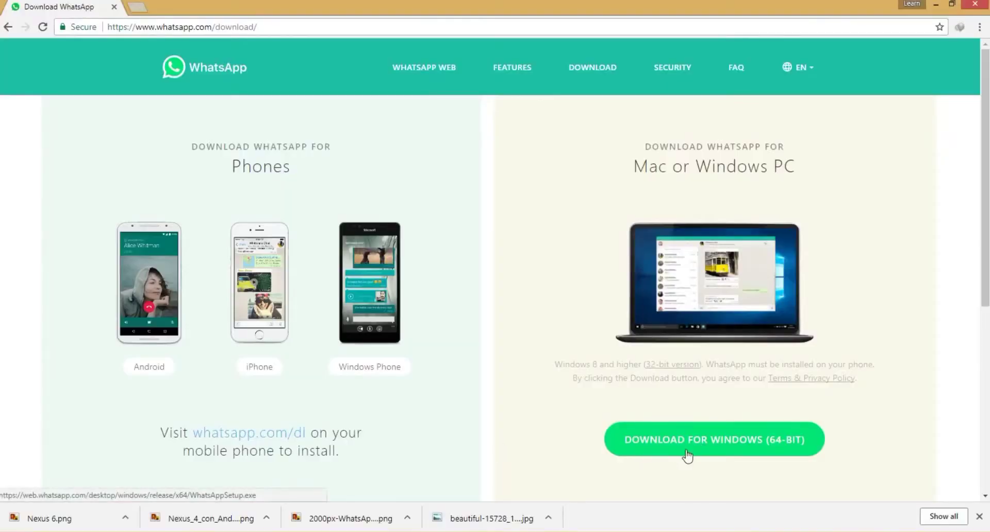
- Minimize the browser showing the download page and launch WhatsApp from its desktop shortcut
scroll(776, 447, down, 1)
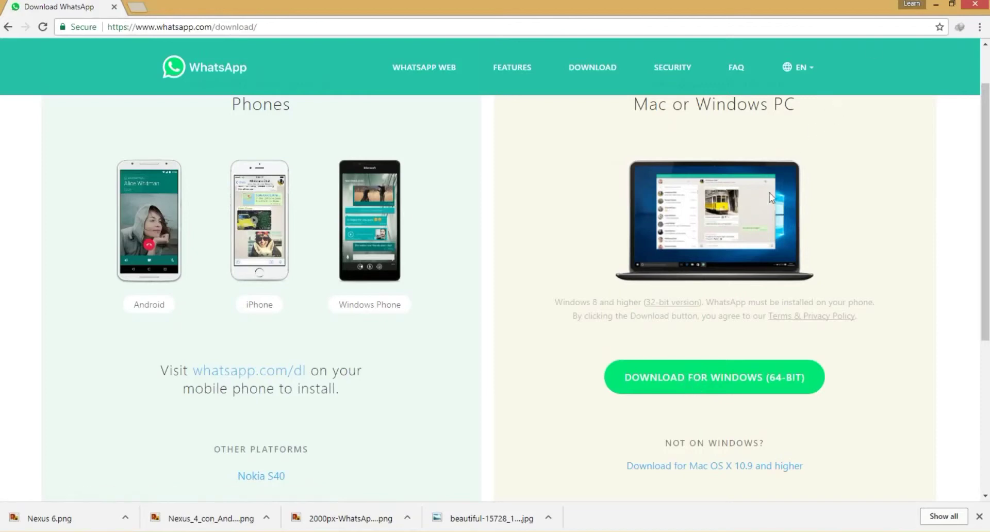
click(931, 4)
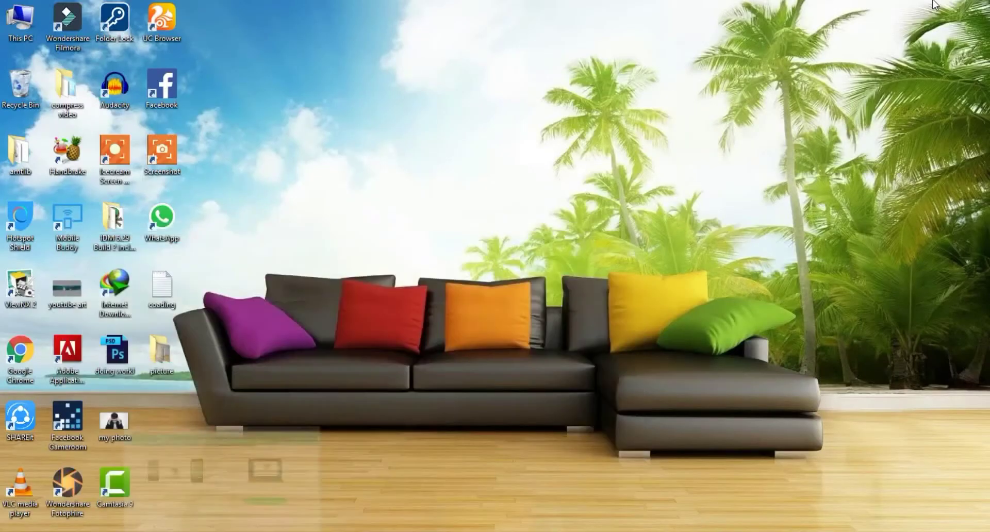
right_click(612, 140)
click(642, 175)
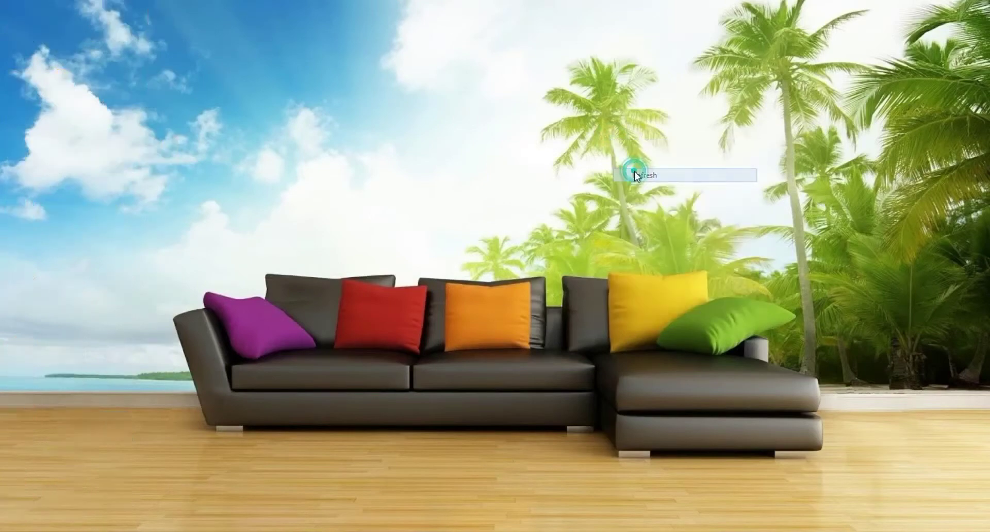
right_click(446, 155)
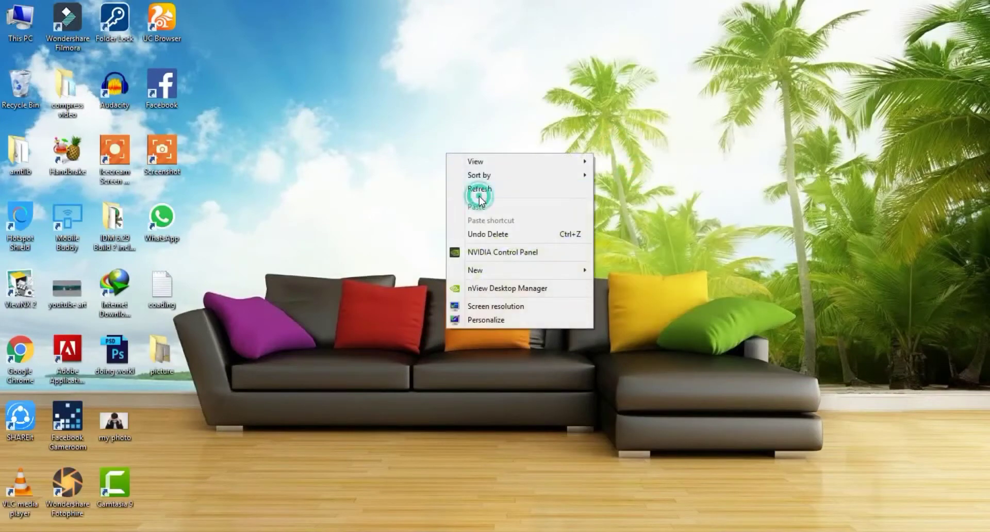
click(482, 192)
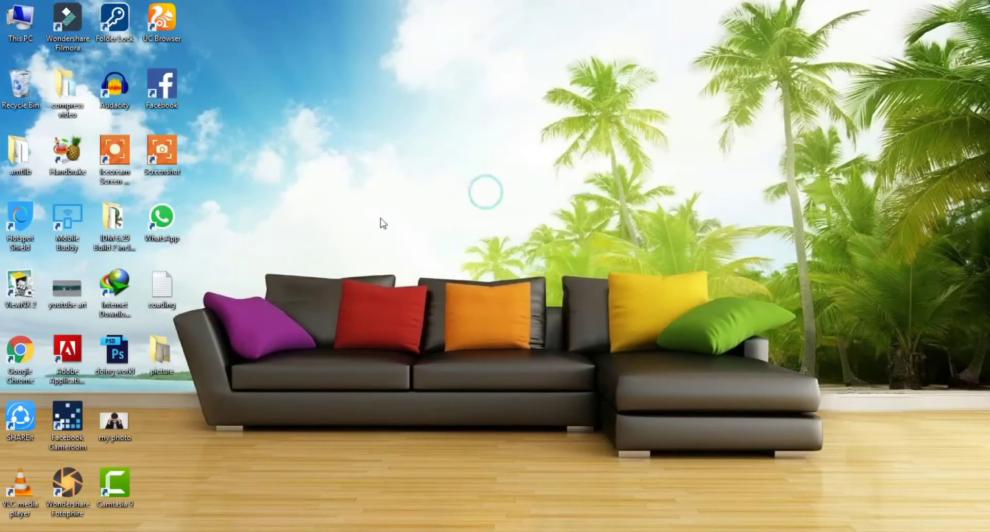
double_click(164, 233)
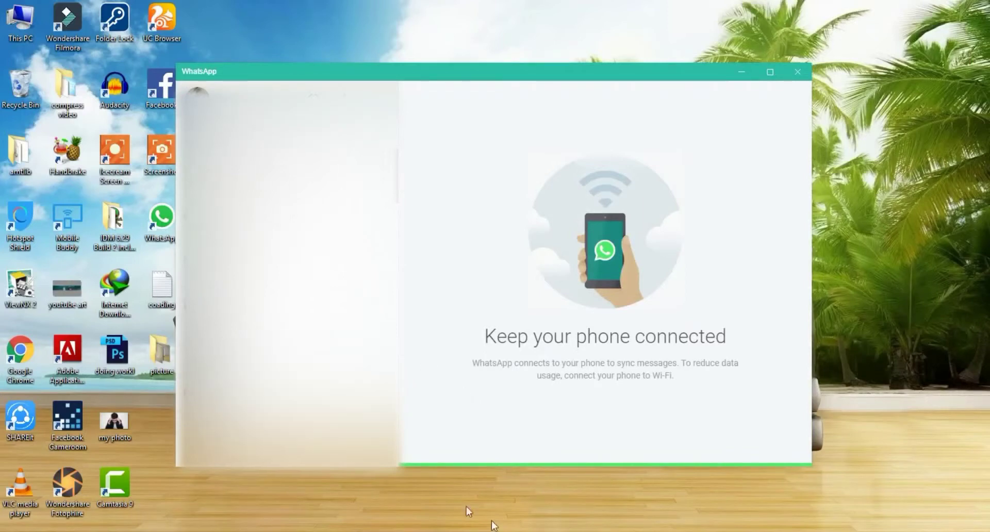
- Minimize the WhatsApp window to return to the desktop
mouse_move(470, 531)
mouse_move(1, 3)
click(741, 71)
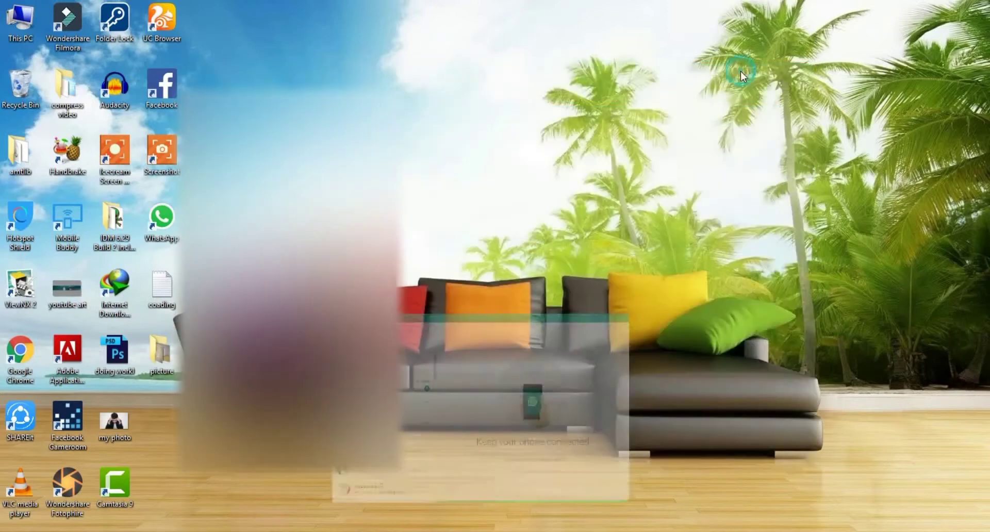
right_click(636, 44)
click(660, 75)
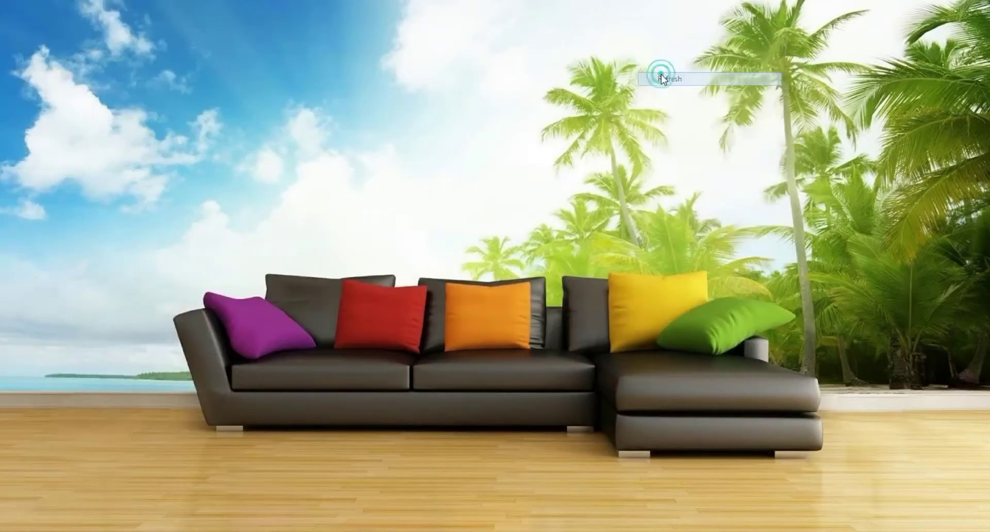
right_click(638, 84)
click(651, 120)
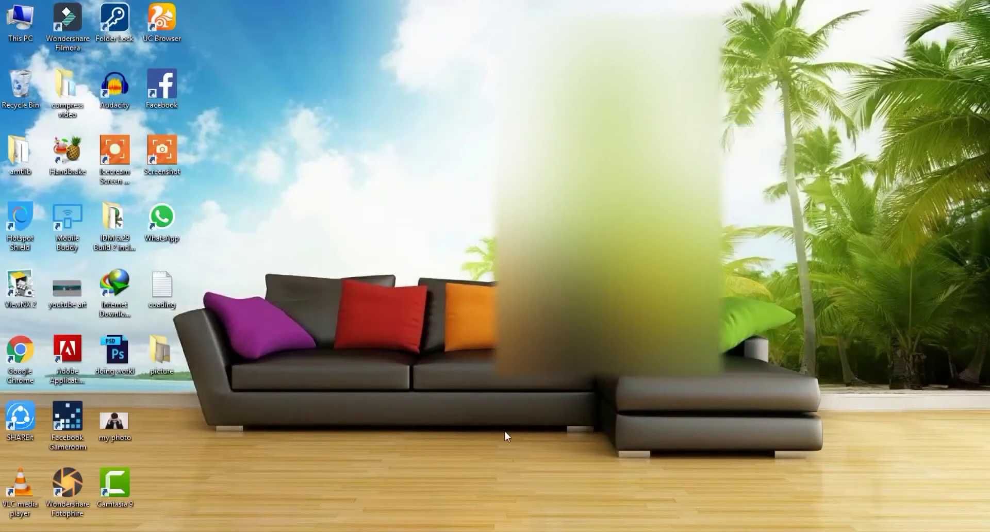
key(alt+Tab)
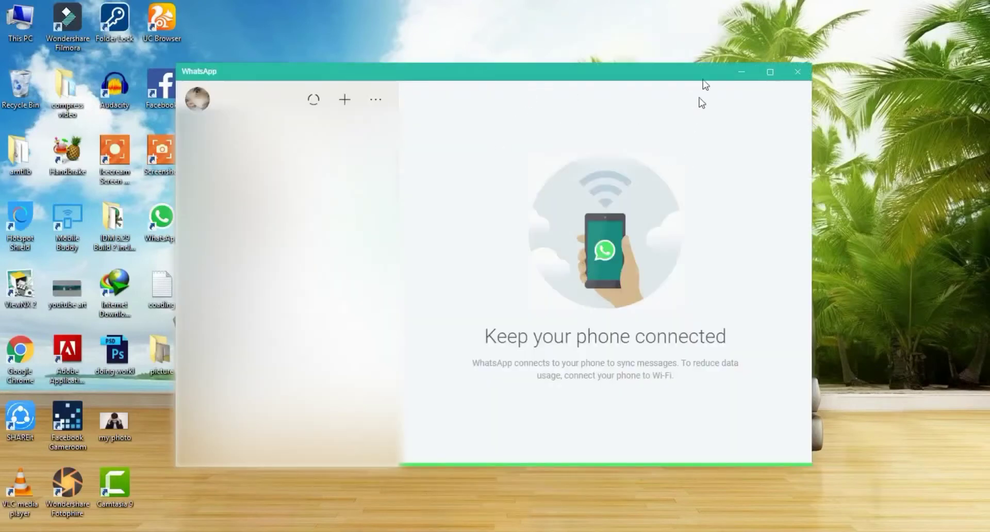
click(744, 72)
right_click(586, 74)
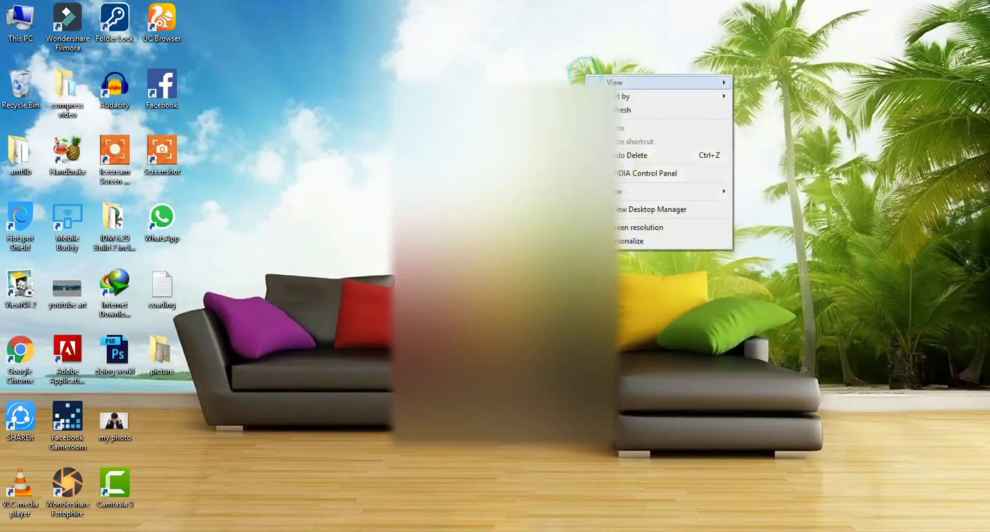
click(613, 111)
right_click(527, 115)
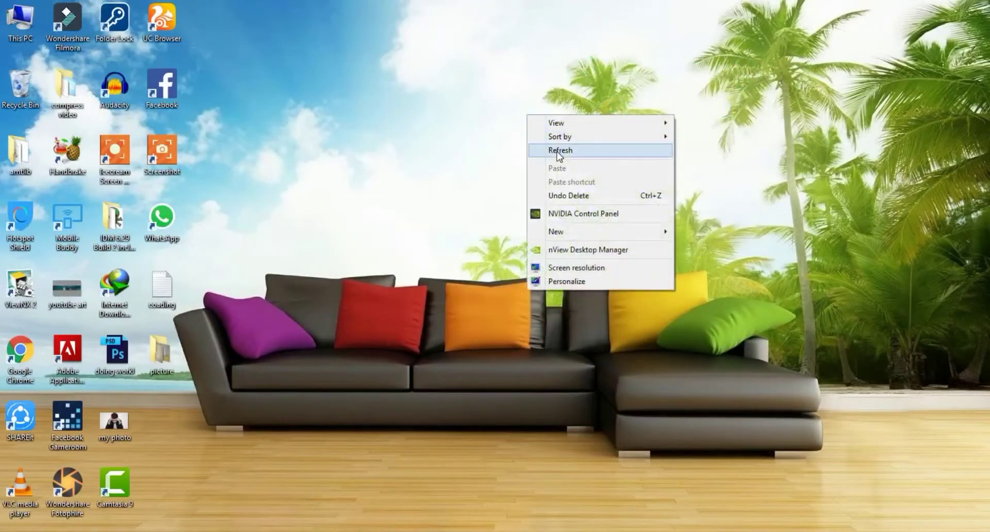
click(556, 151)
right_click(558, 153)
click(601, 188)
right_click(601, 190)
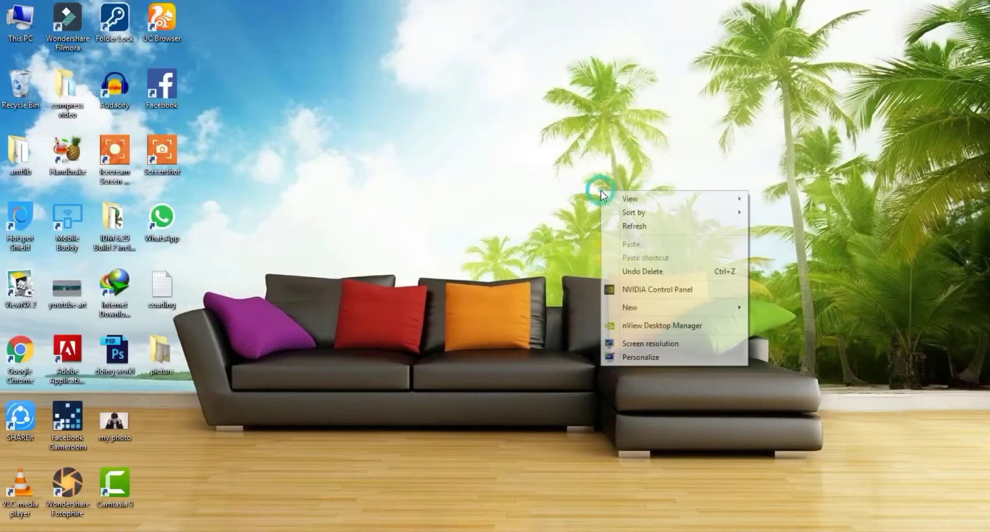
click(623, 225)
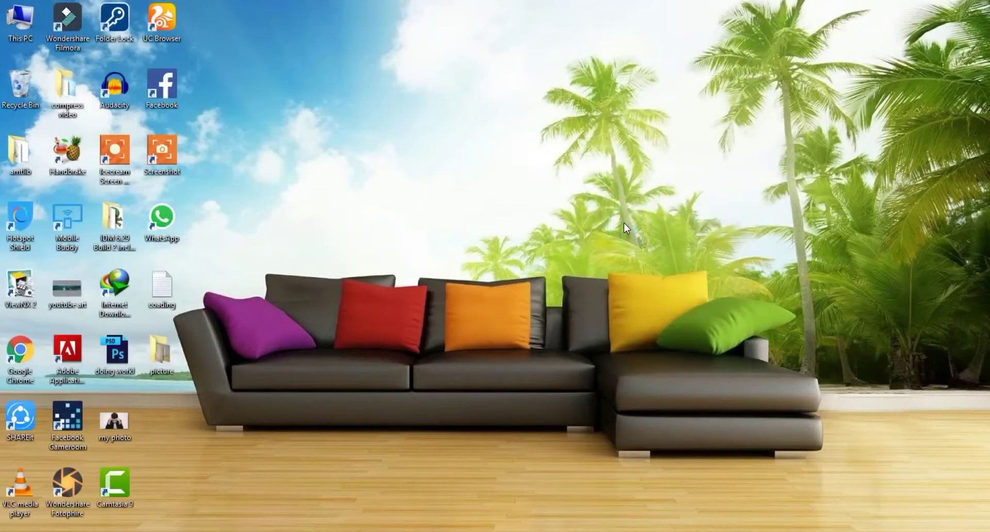